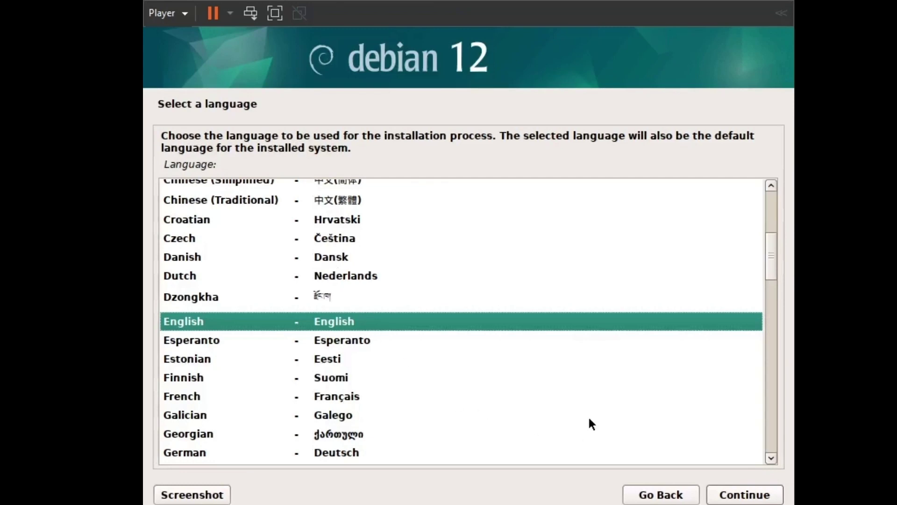
- Accept English as the installation language and set the location to Greece under other, Europe
left_click(760, 498)
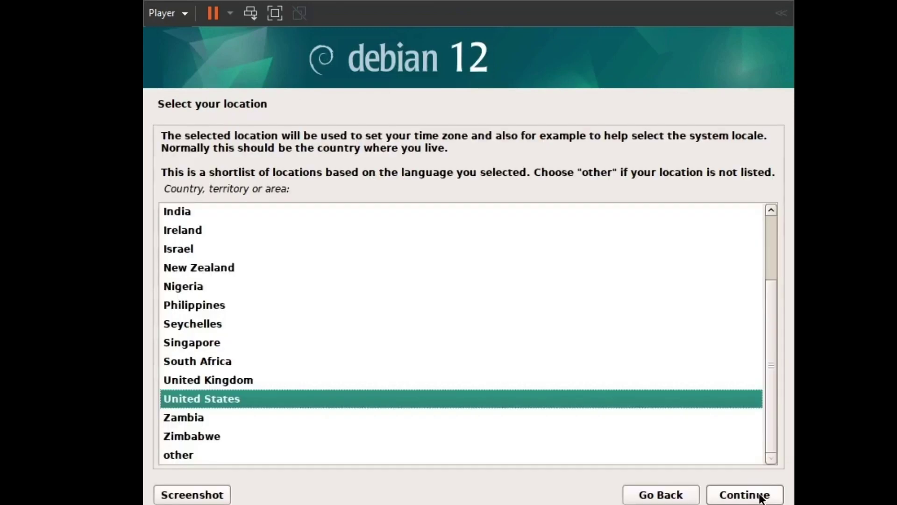
left_click(214, 456)
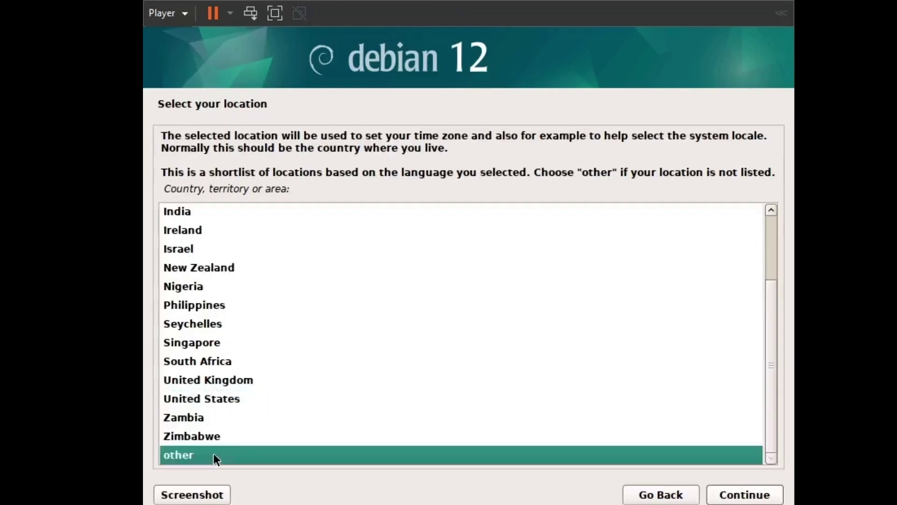
left_click(737, 496)
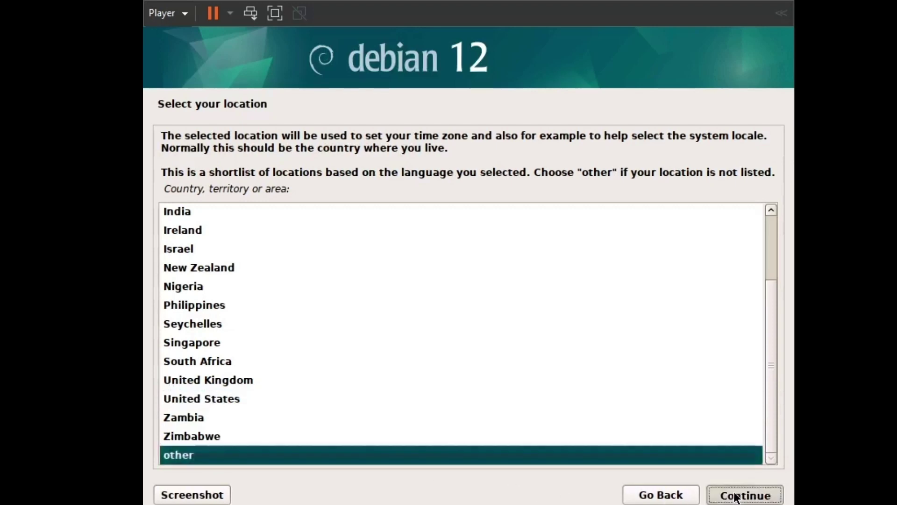
left_click(280, 334)
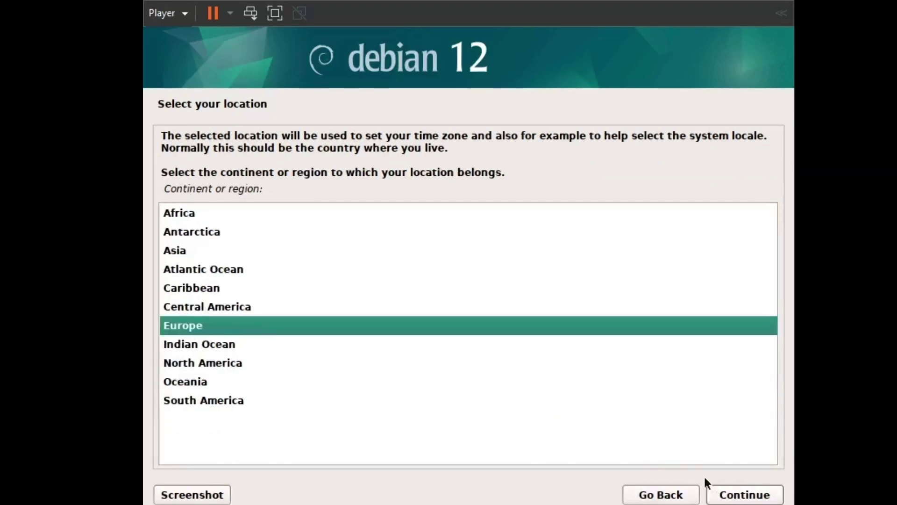
left_click(753, 495)
type("g")
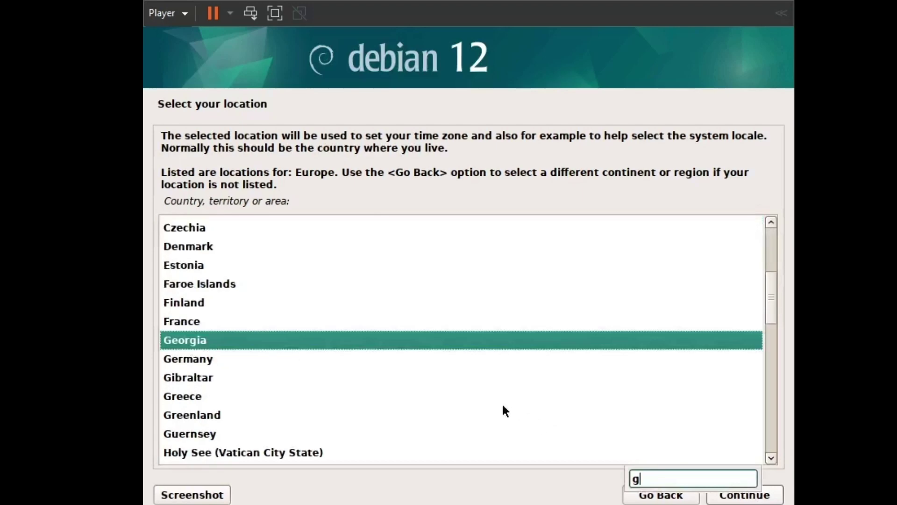
left_click(200, 397)
left_click(747, 496)
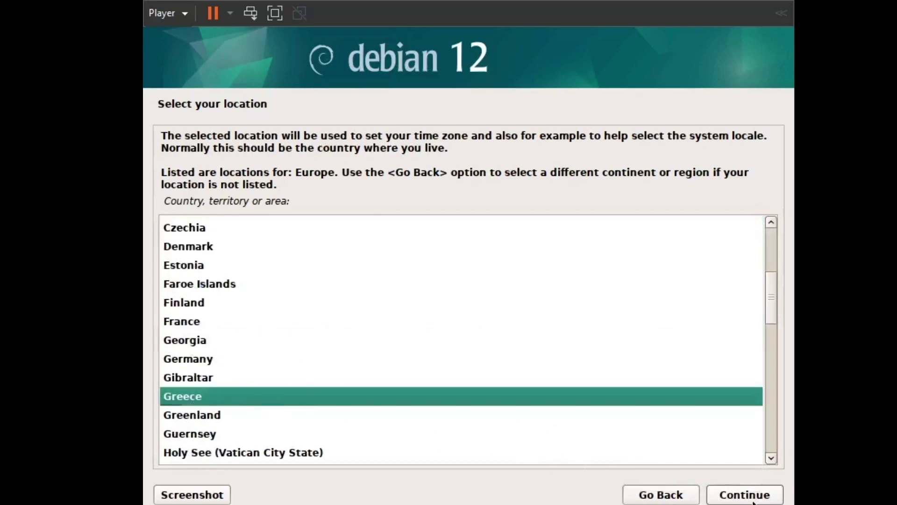
- Base the default locale settings on United States (en_US.UTF-8) and proceed towards the network configuration
left_click(748, 497)
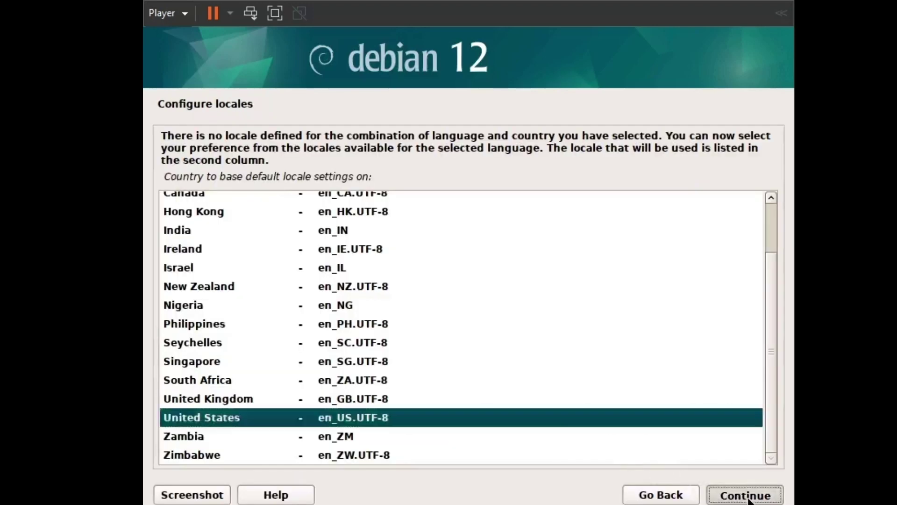
left_click(760, 499)
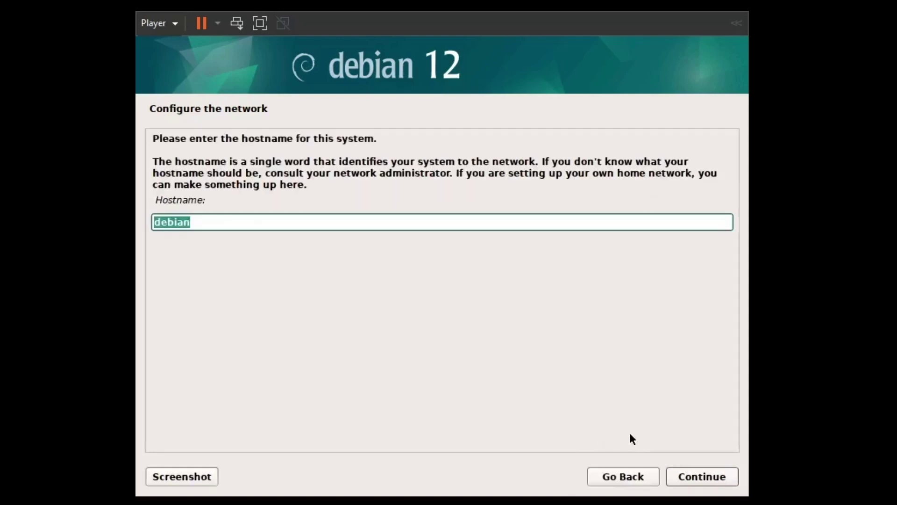
- Set the system's hostname to debian-i3 and leave the domain name blank
left_click(275, 222)
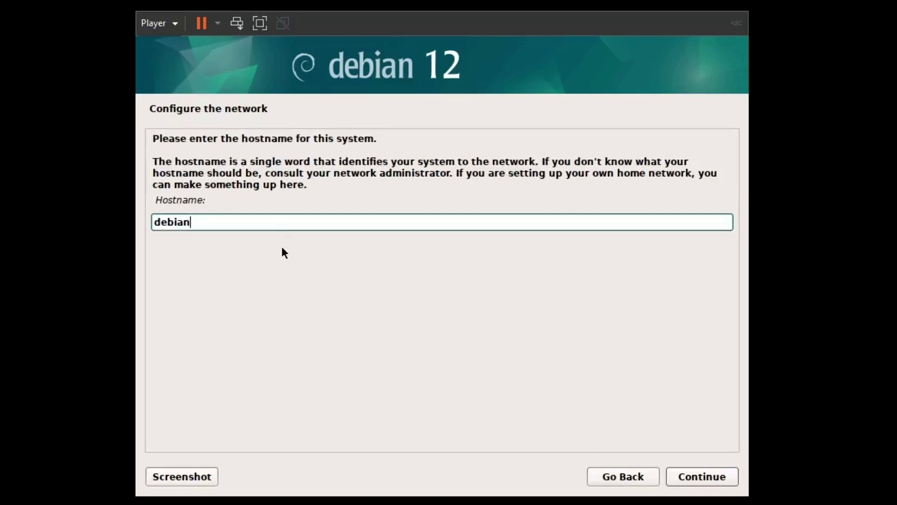
type("-i3")
left_click(702, 476)
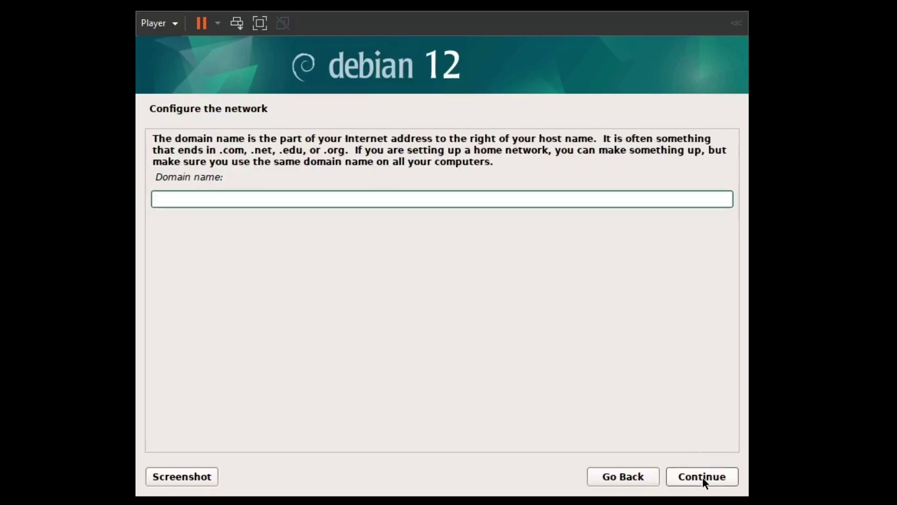
left_click(703, 477)
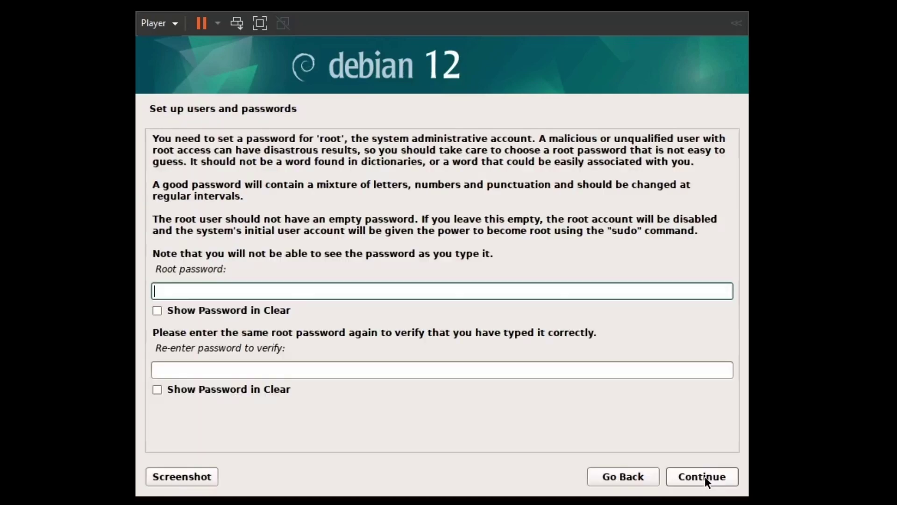
- Leave the root password empty, enter the new user's full name, and accept the suggested username
left_click(705, 475)
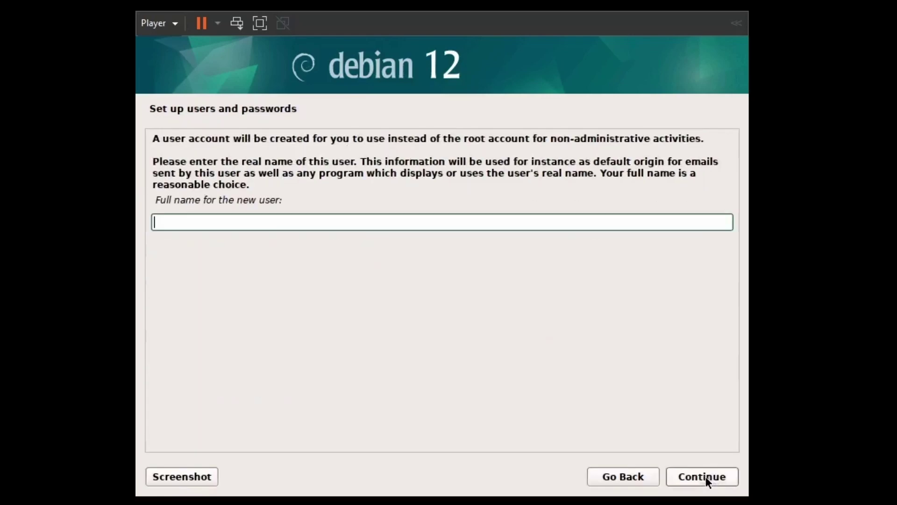
type("linuxnomad")
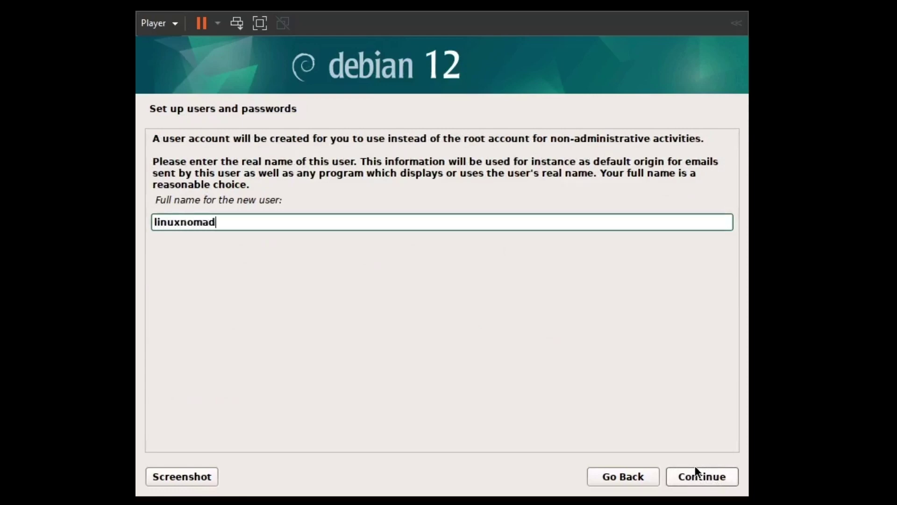
left_click(710, 472)
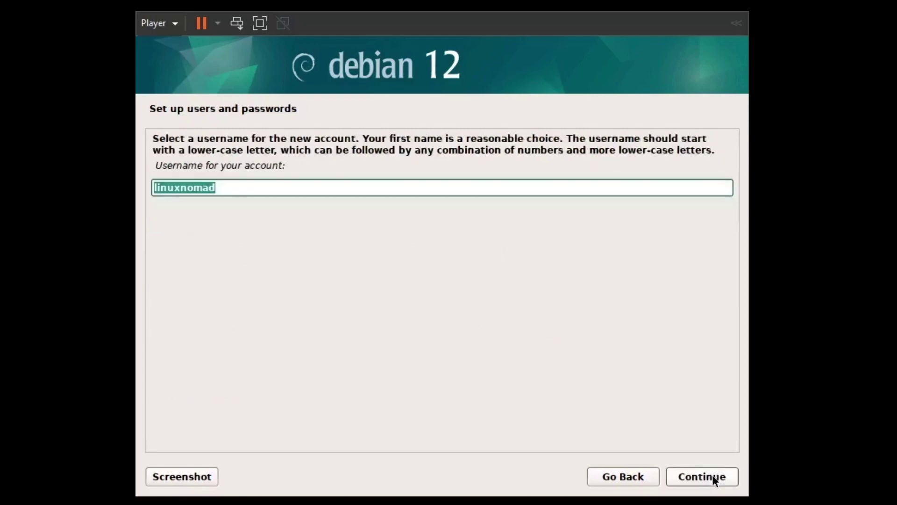
left_click(712, 475)
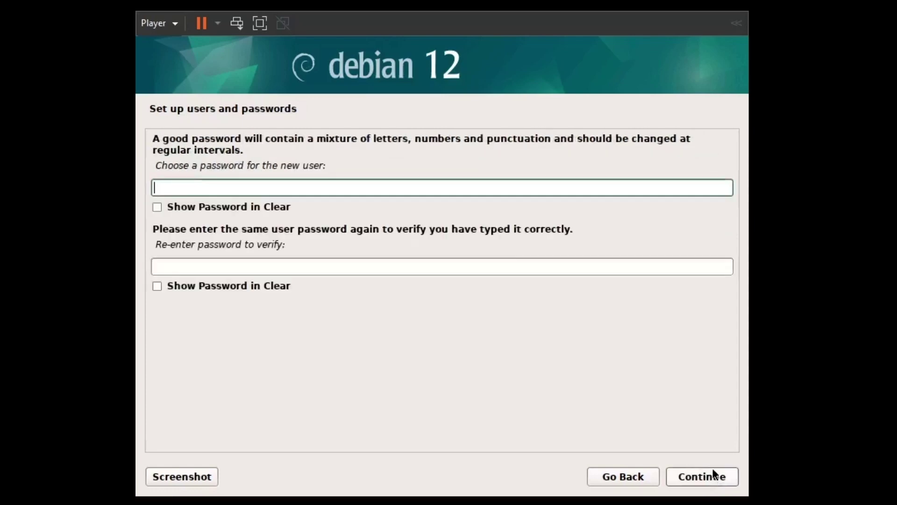
- Enter the new user's account password, repeat it for verification, and submit it
type("************")
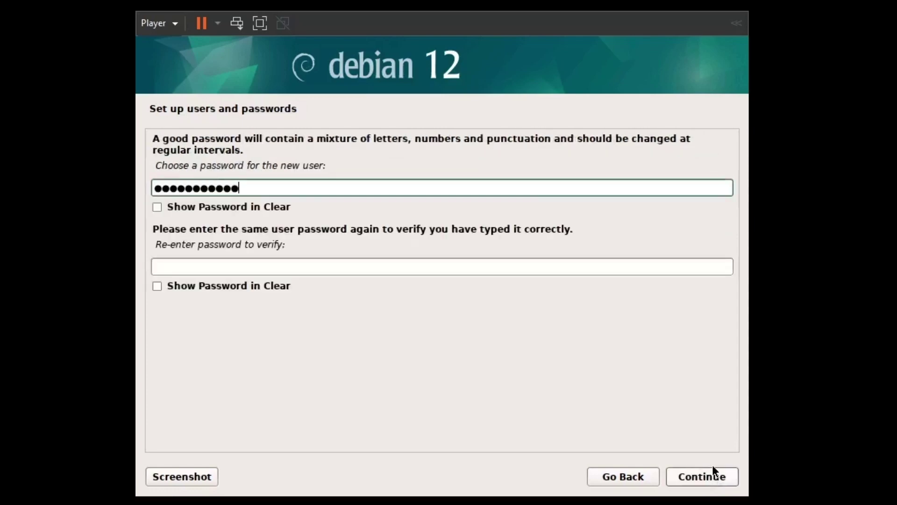
type("*")
key("Tab")
key("Tab")
type("**")
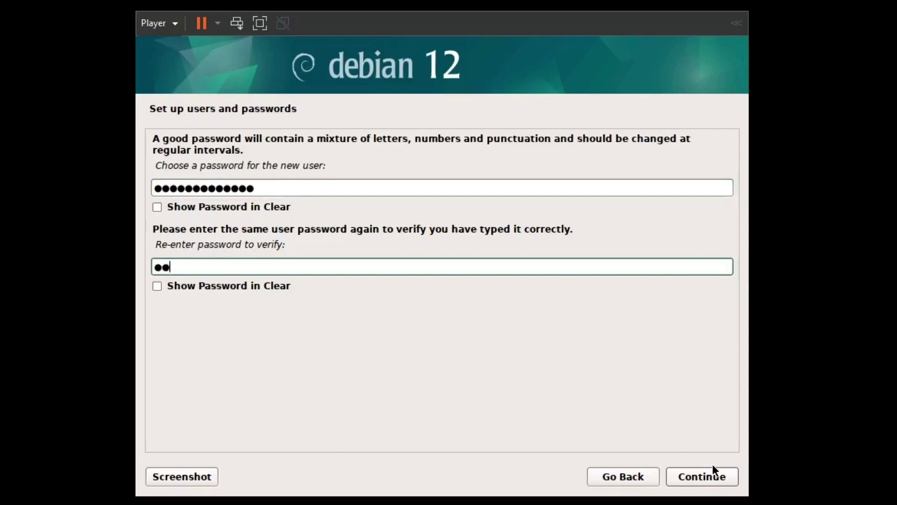
type("***********")
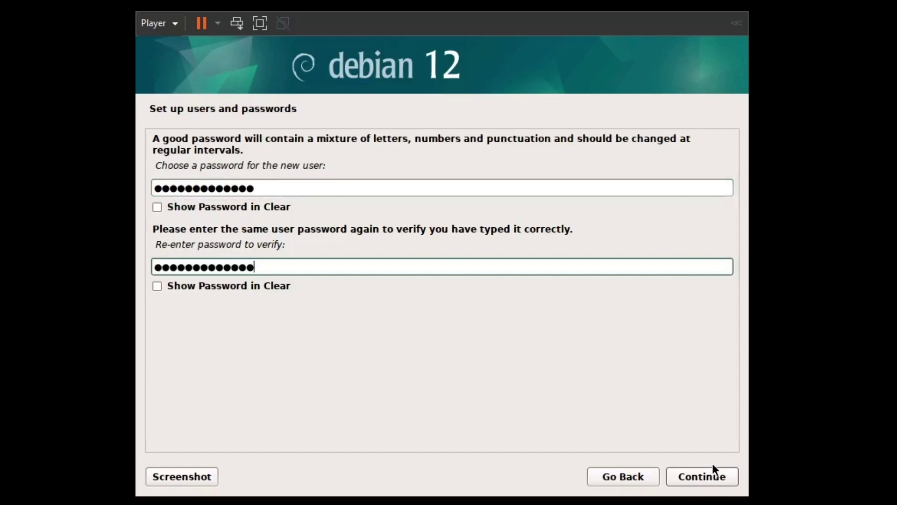
left_click(694, 475)
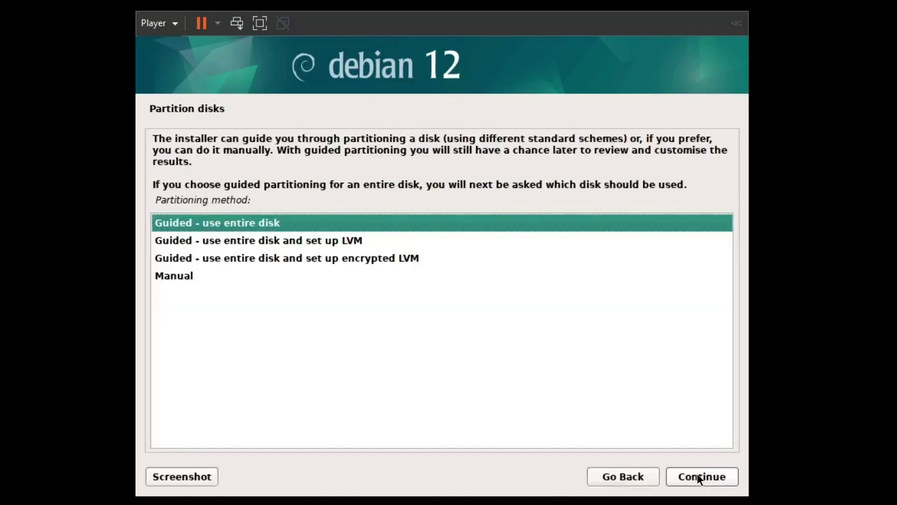
- Partition the entire SCSI3 (sda) disk with guided partitioning, all files in one partition, and write the changes to disk
left_click(700, 477)
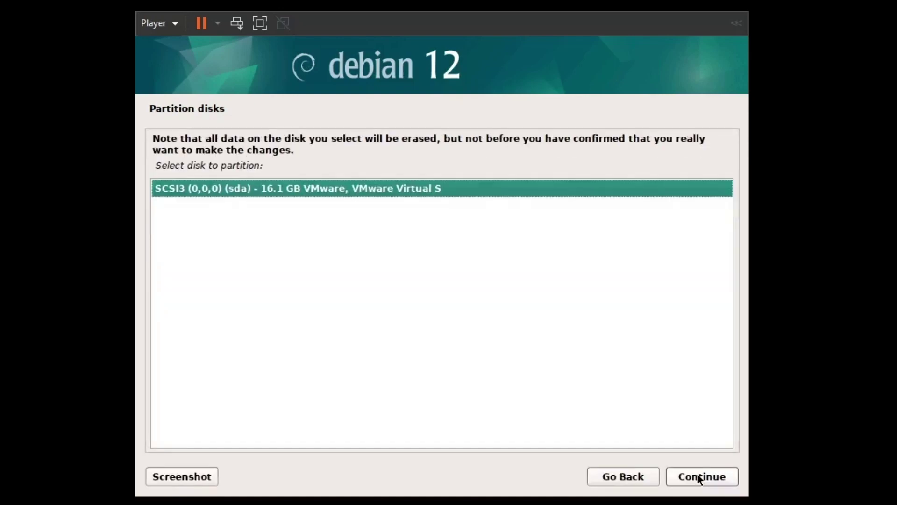
left_click(699, 474)
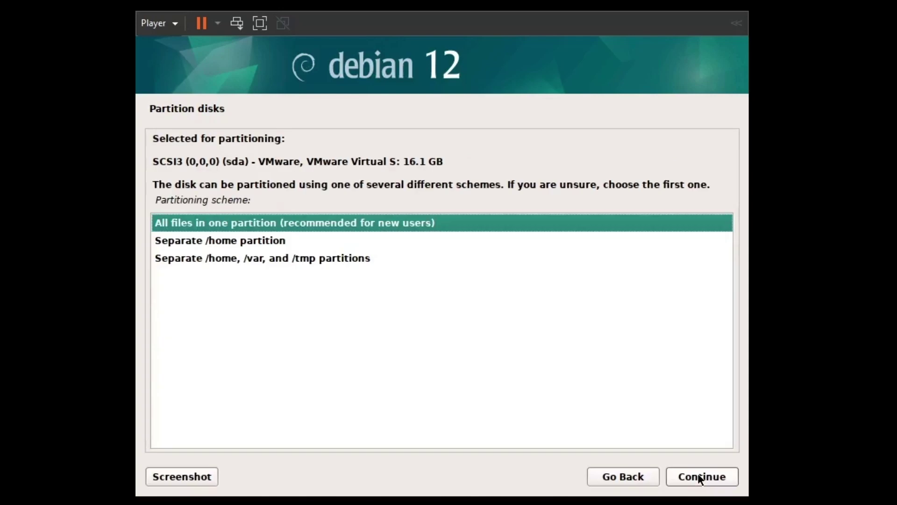
left_click(699, 477)
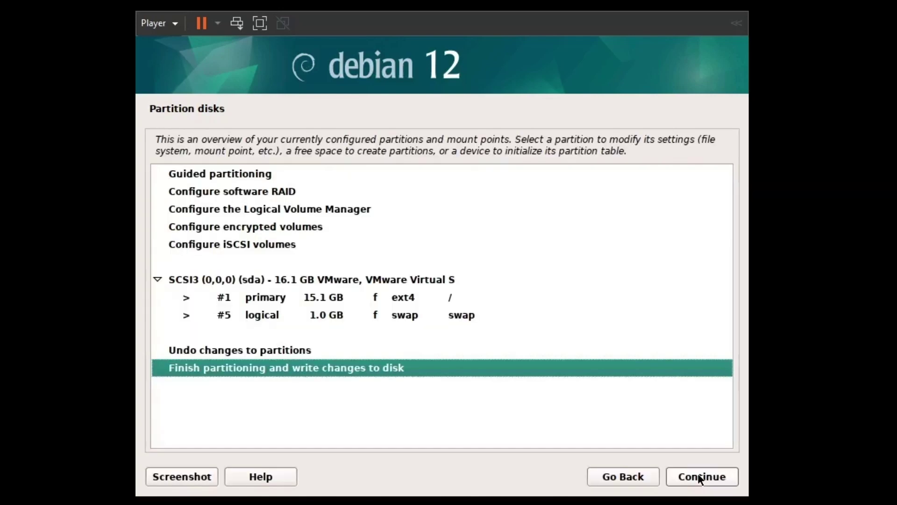
left_click(700, 476)
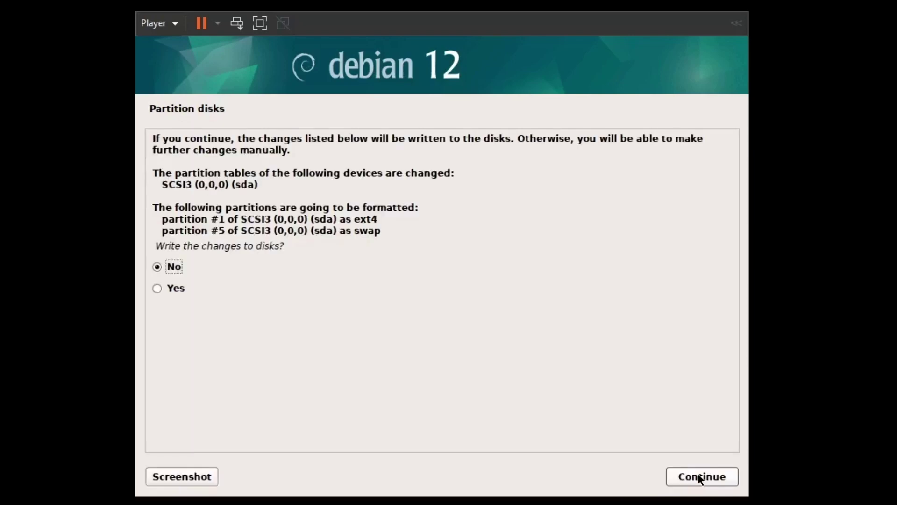
left_click(173, 289)
left_click(682, 478)
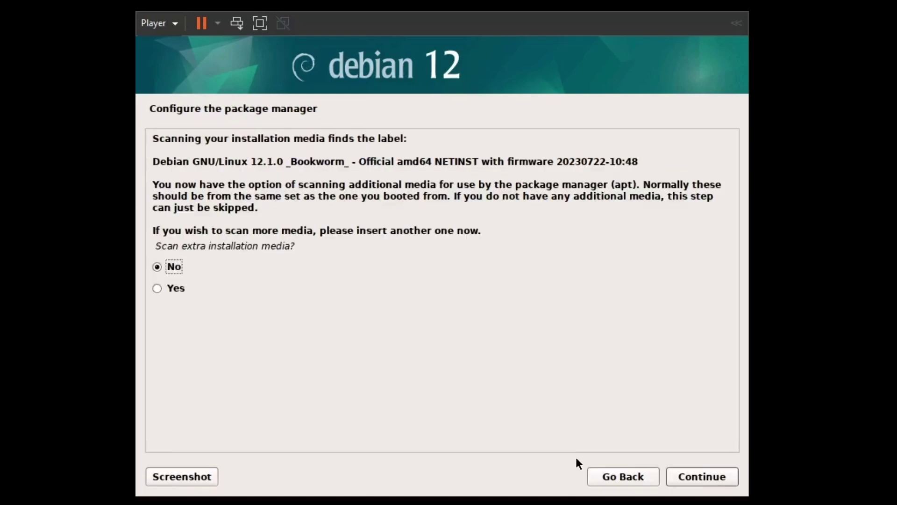
- Configure the package manager without extra media or a proxy, using Greece's deb.debian.org mirror, and decline the package usage survey
left_click(717, 481)
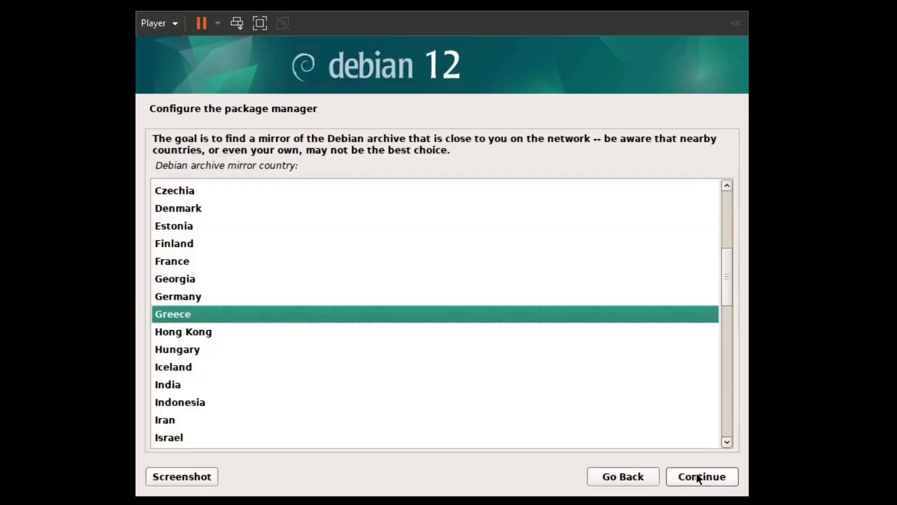
left_click(696, 472)
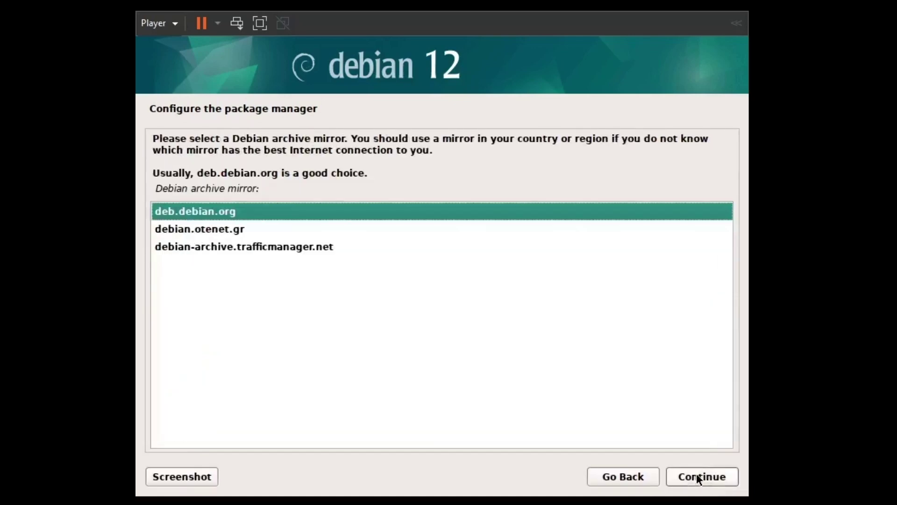
left_click(696, 473)
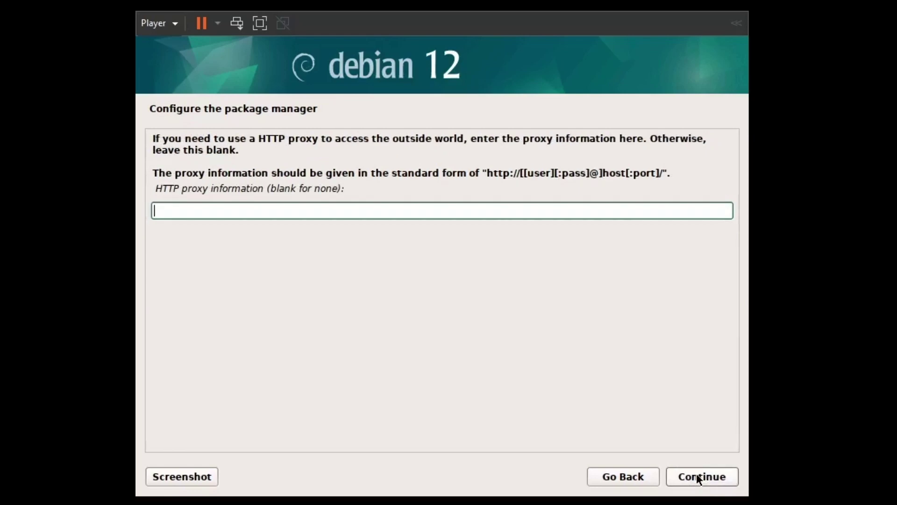
left_click(696, 473)
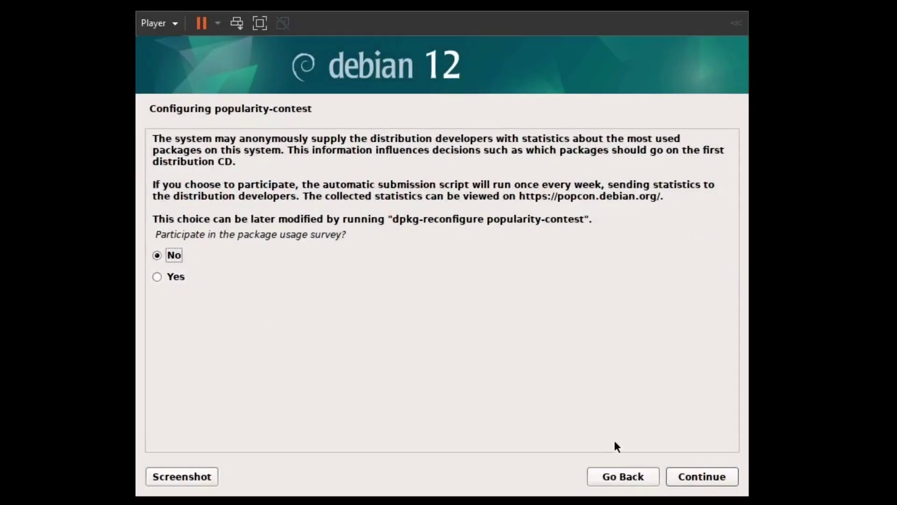
left_click(702, 478)
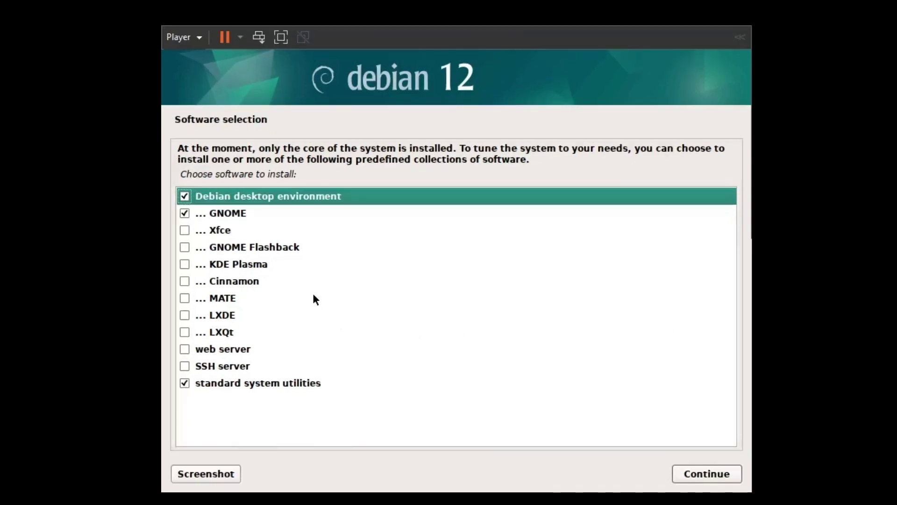
- Deselect Debian desktop environment and GNOME, and install only the standard system utilities
left_click(184, 197)
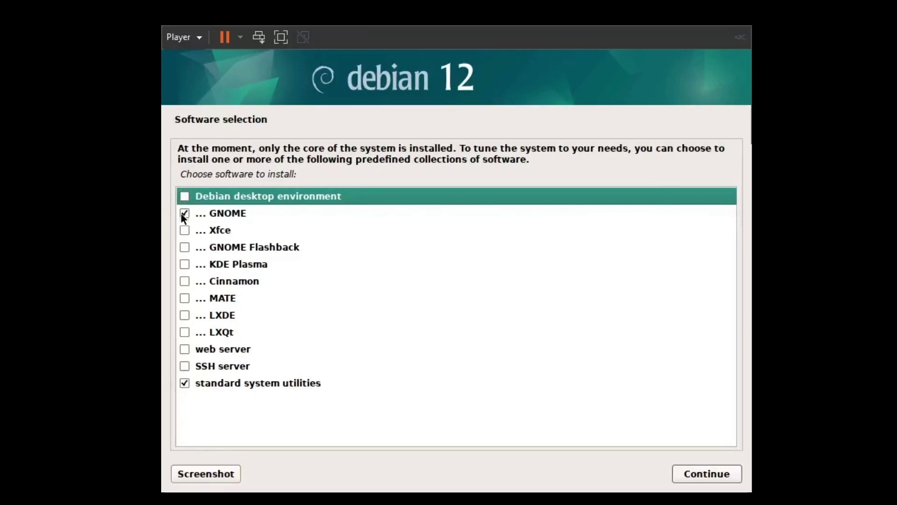
left_click(184, 215)
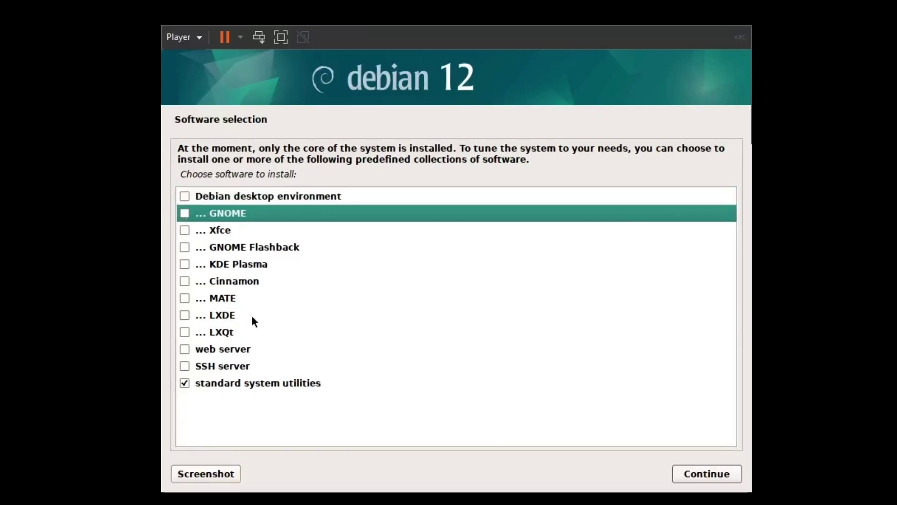
left_click(254, 383)
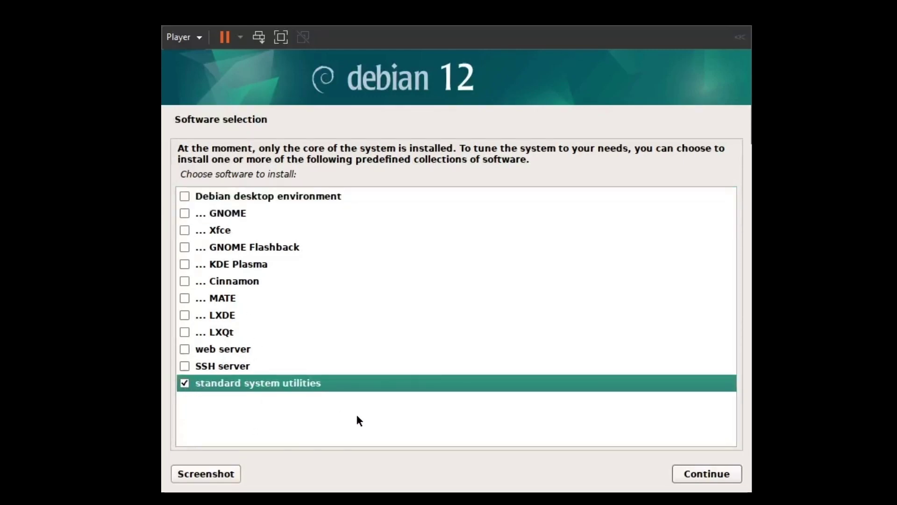
left_click(704, 474)
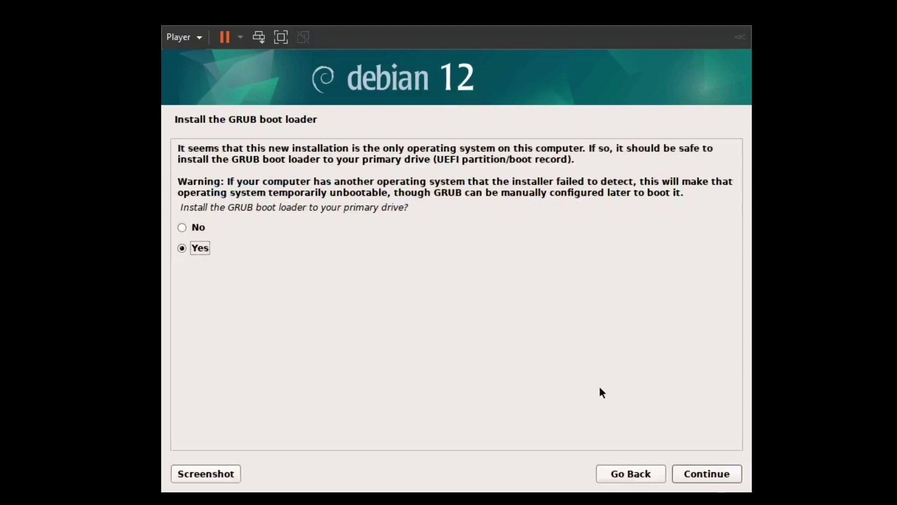
- Install the GRUB boot loader to the primary drive on /dev/sda and continue to finish the installation
left_click(684, 478)
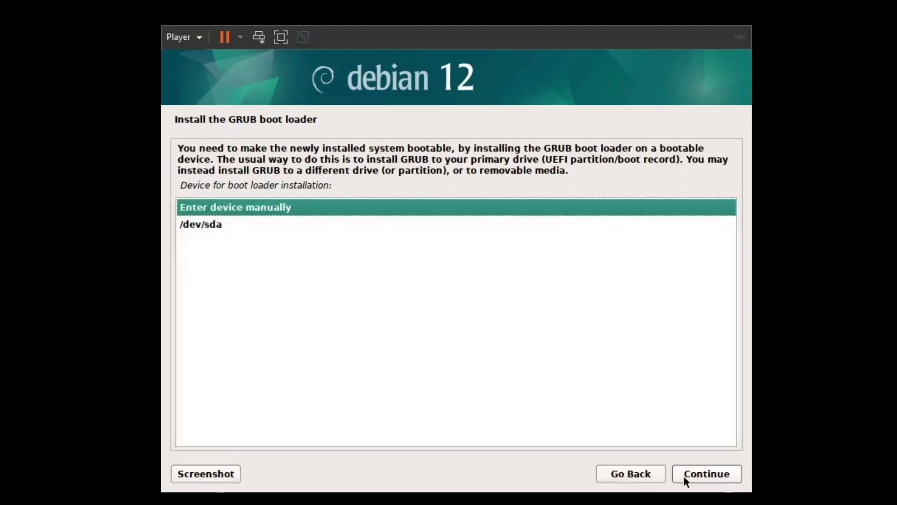
left_click(216, 225)
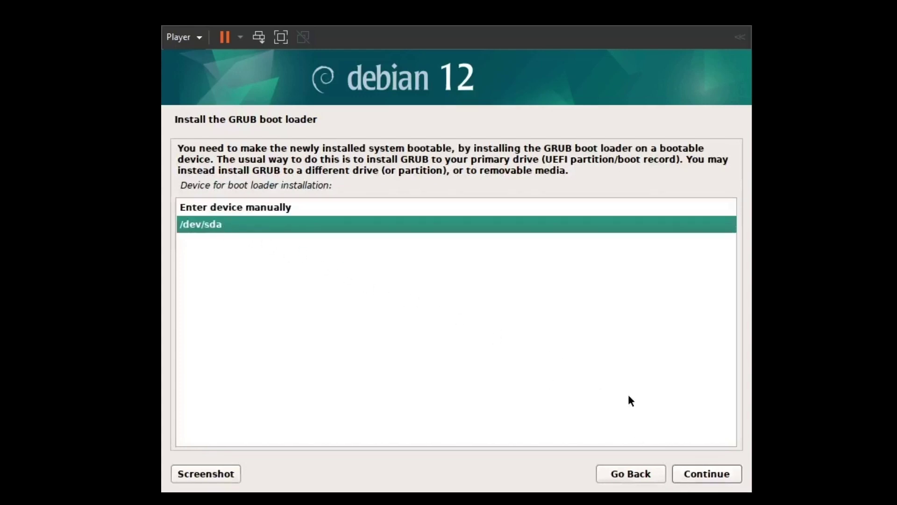
left_click(696, 474)
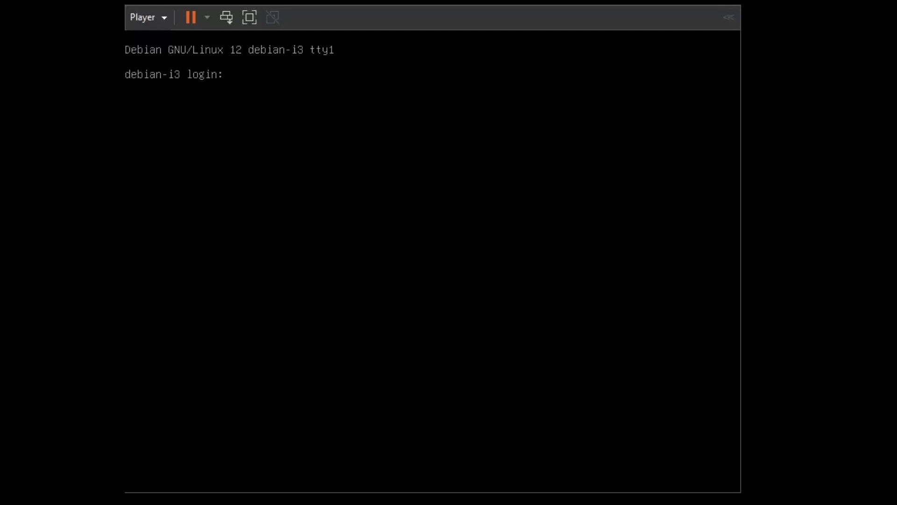
- Log in at the text console with the user's account name and password
type("linuxnomad")
key("Return")
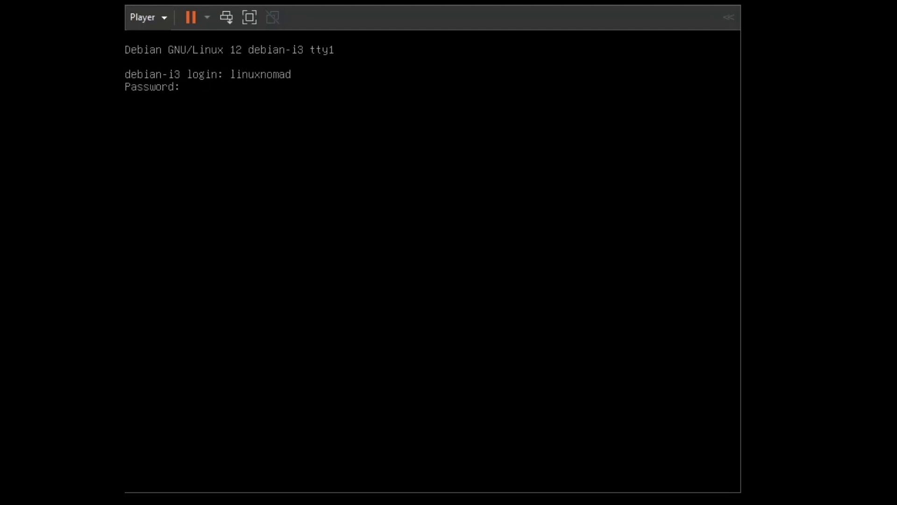
key("Return")
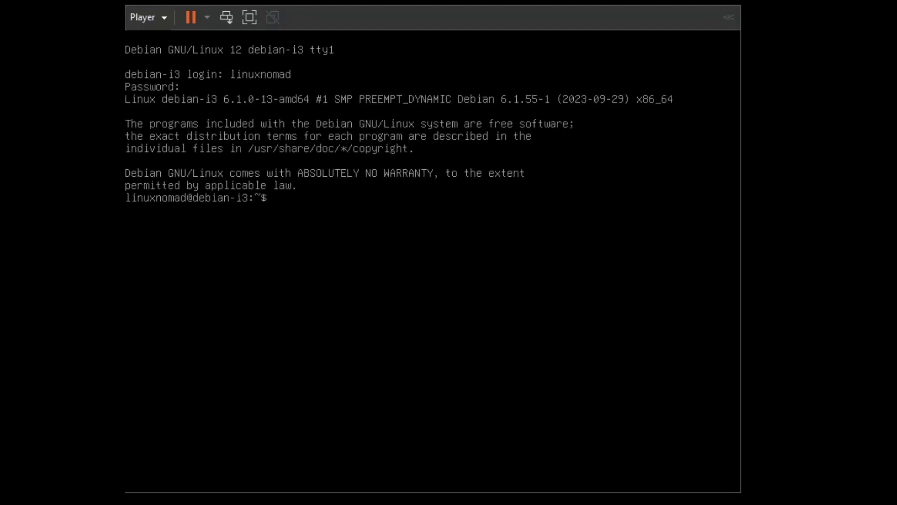
- Install i3, i3blocks, lightdm, x11-xserver-utils, pulseaudio and nm-tray with sudo apt, entering the sudo password and accepting the installation
type("sudo apt install i3 i3b")
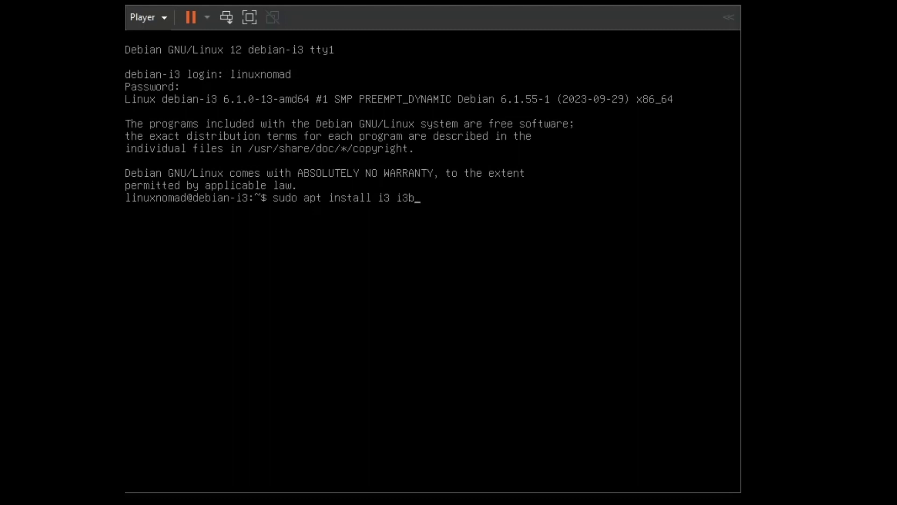
type("locks lightdm x11-")
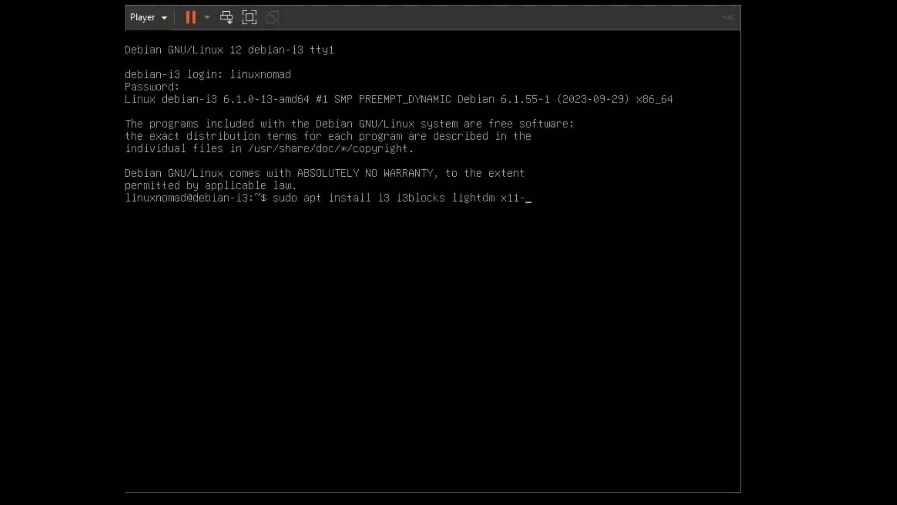
type("xserver-utils pulseaudio ")
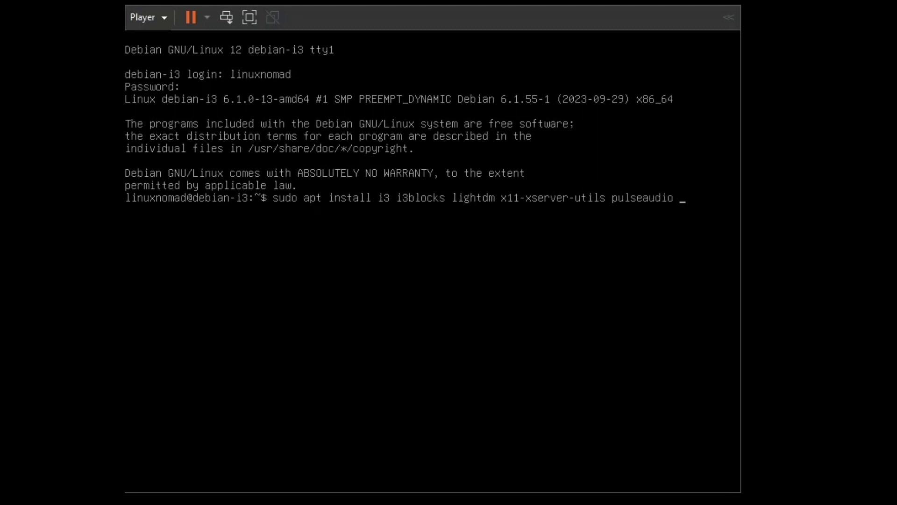
type("nm-tray")
key("Return")
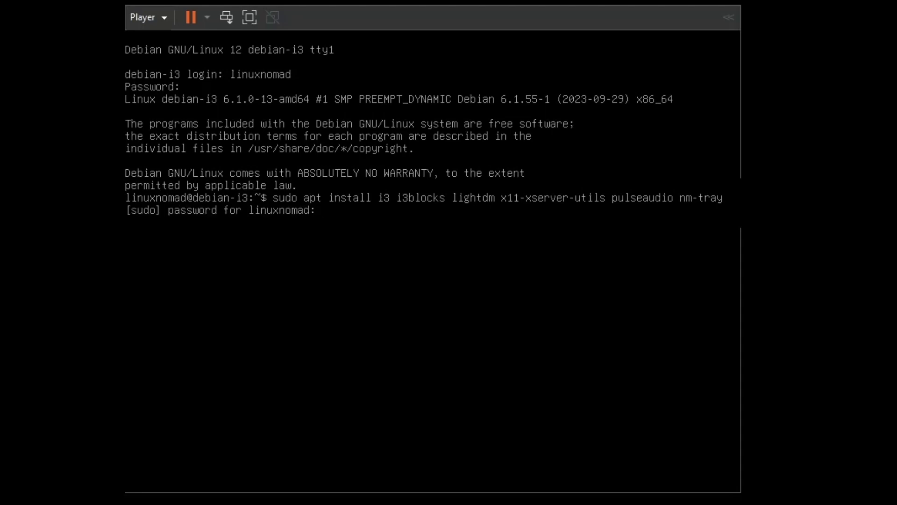
key("Return")
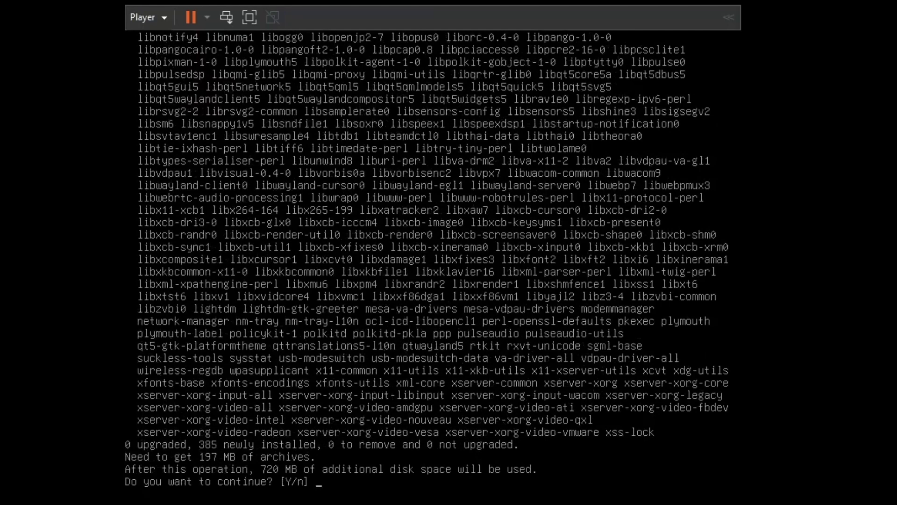
type("y")
key("Return")
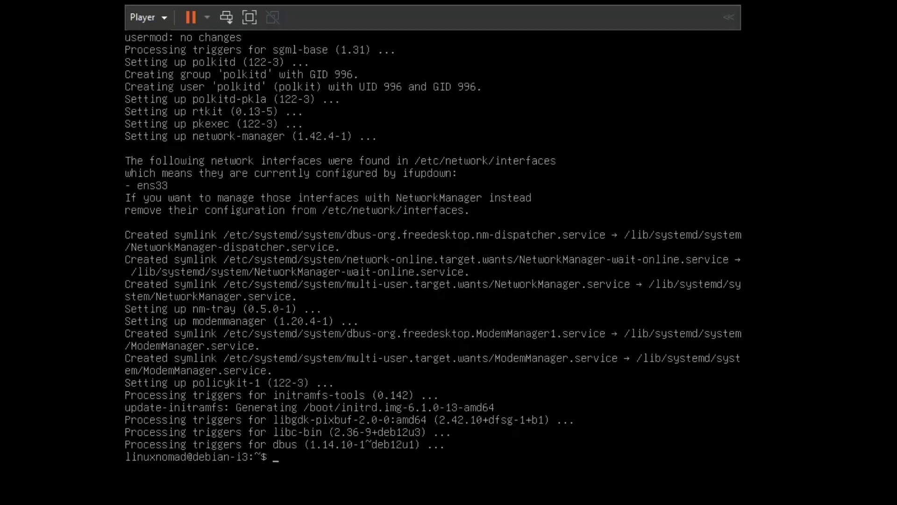
- Install curl, git, gnupg, feh and vim with sudo apt and accept the installation
type("sudo apt insta")
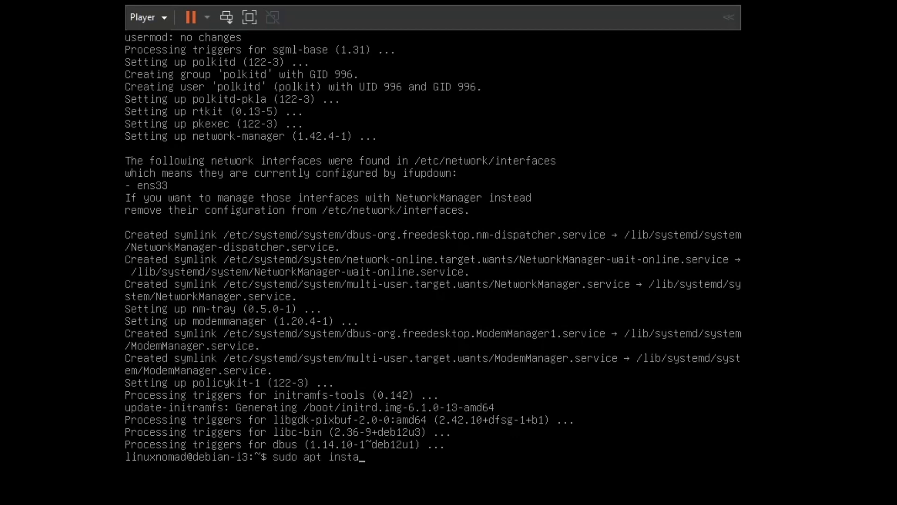
type("ll curl git gnu")
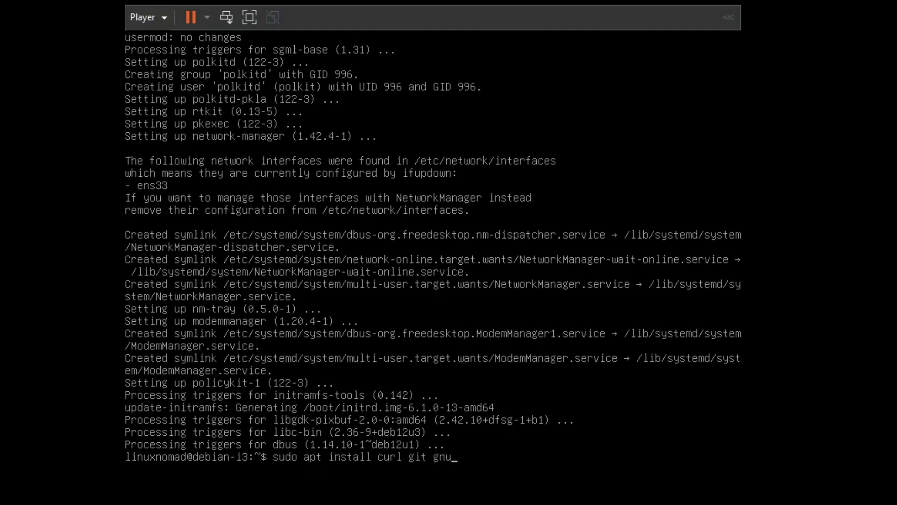
type("pg feh vim")
key("Return")
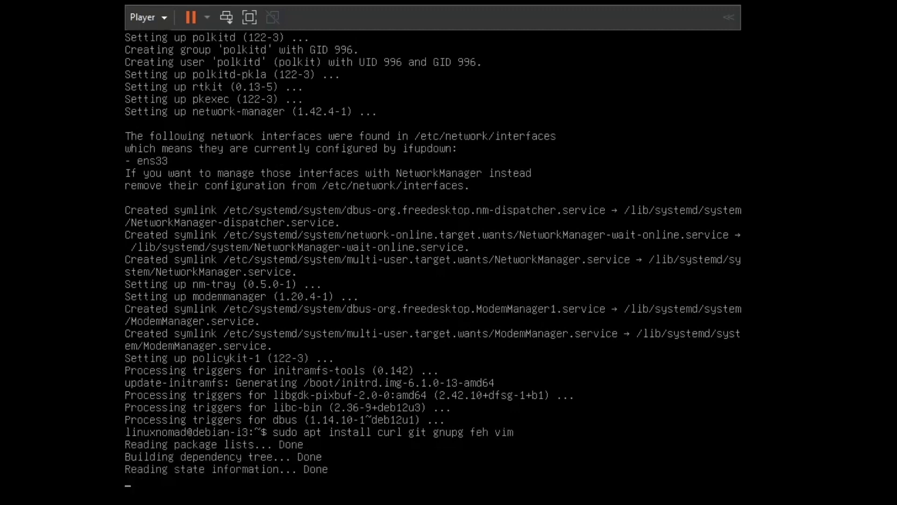
type("y")
key("Return")
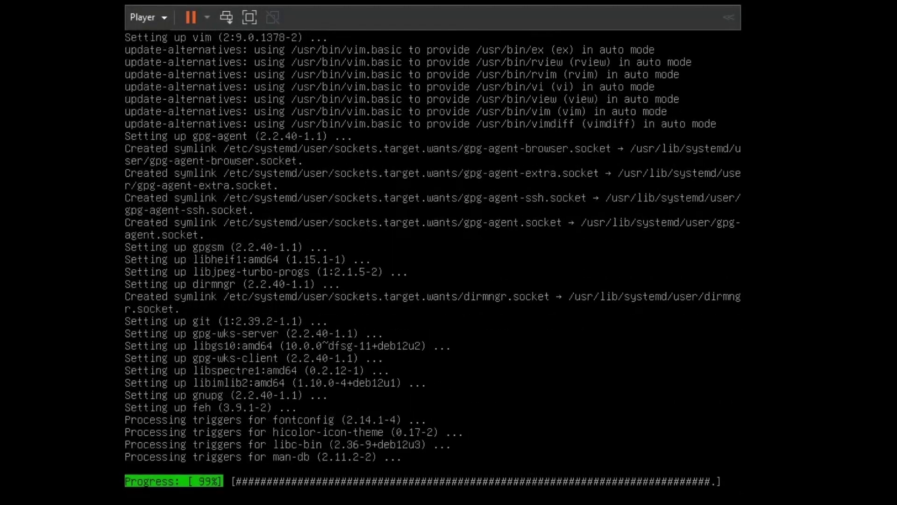
- Try to install the packages chromium-browser, xfe and xfe-themes with sudo apt
type("sud")
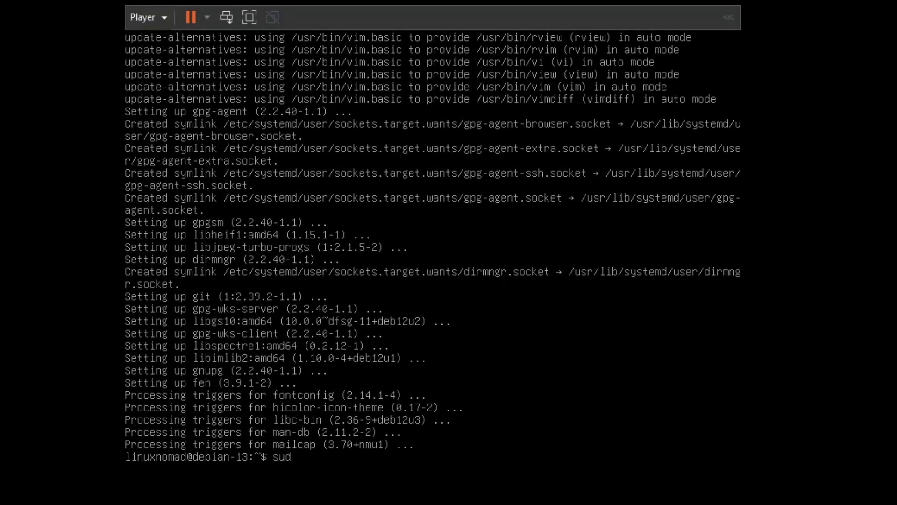
type("o apt install chromiu m")
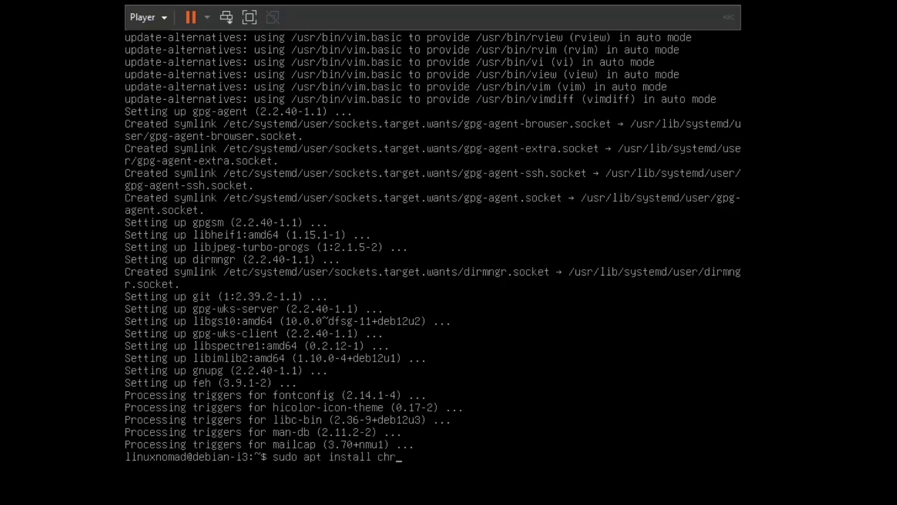
key("BackSpace")
key("BackSpace")
type("m-browser xf")
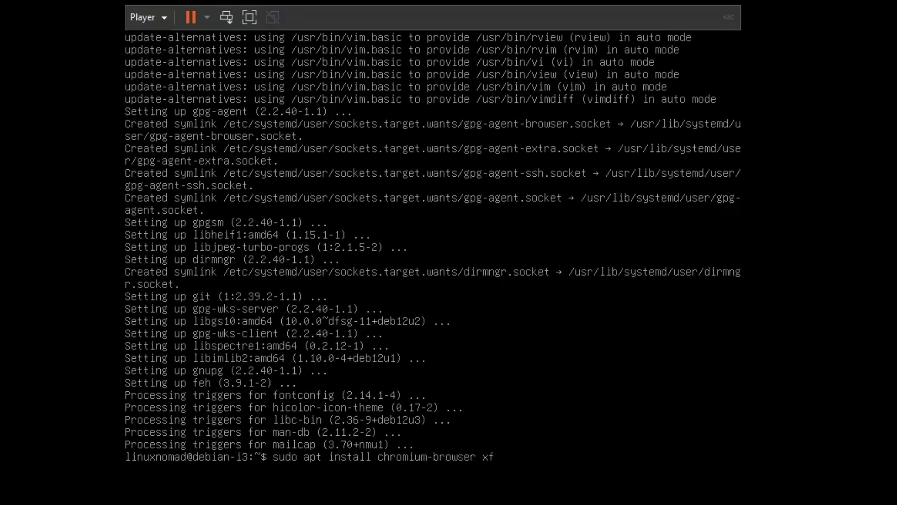
type("e xfe-themes")
key("Return")
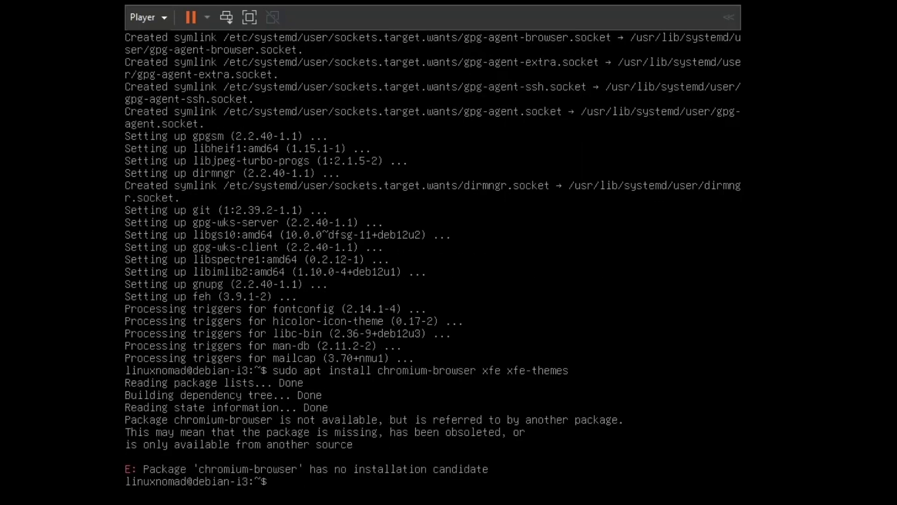
- Rerun the apt install command with chromium-browser changed to chromium, keeping xfe and xfe-themes, and accept the installation
key("Up")
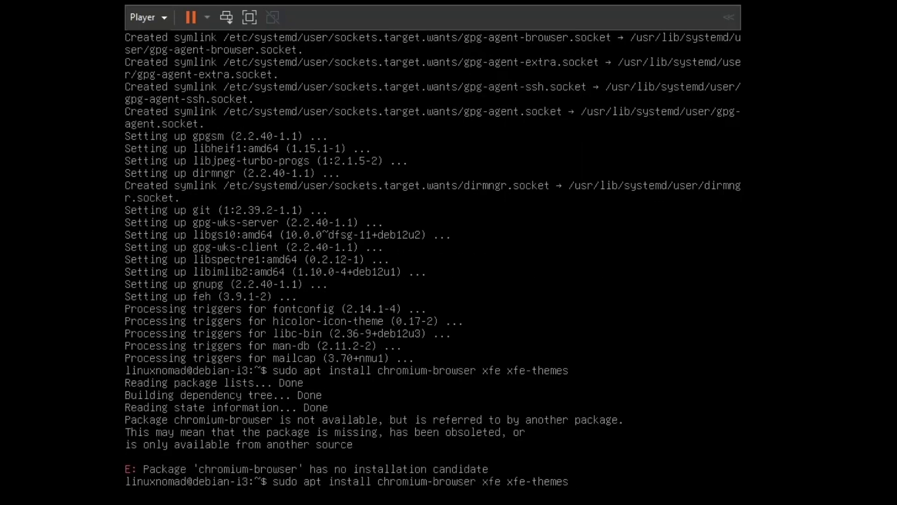
key("Left")
key("Left")
key("Left")
key("Left")
key("Left")
key("Left")
key("Left")
key("Left")
key("Left")
key("Left")
key("Left")
key("Left")
key("Left")
key("Left")
key("Left")
key("Left")
key("Left")
key("Left")
key("Right")
key("Right")
key("Right")
key("BackSpace")
key("BackSpace")
key("BackSpace")
key("BackSpace")
key("BackSpace")
key("BackSpace")
key("BackSpace")
key("BackSpace")
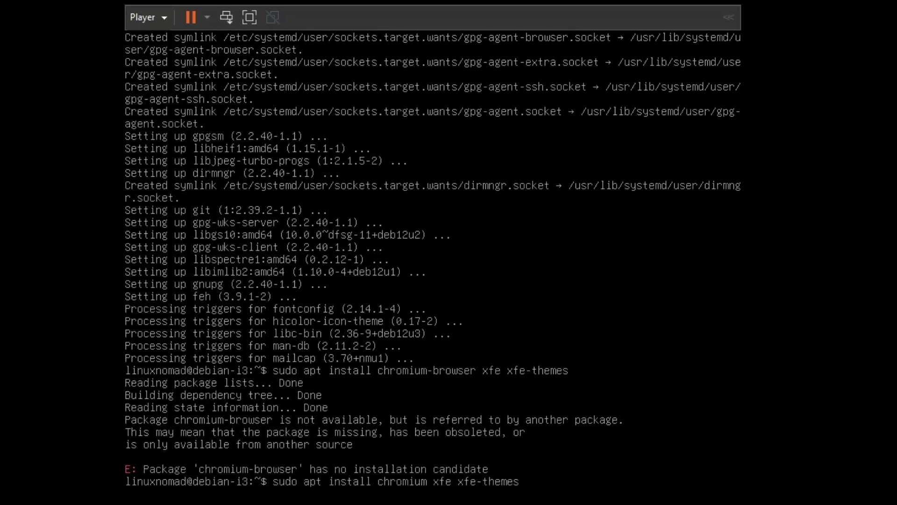
key("Return")
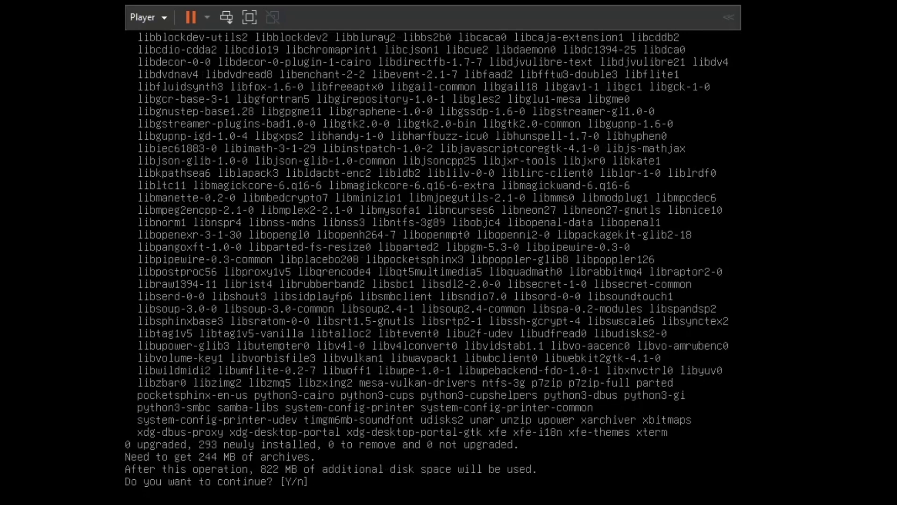
type("y")
key("Return")
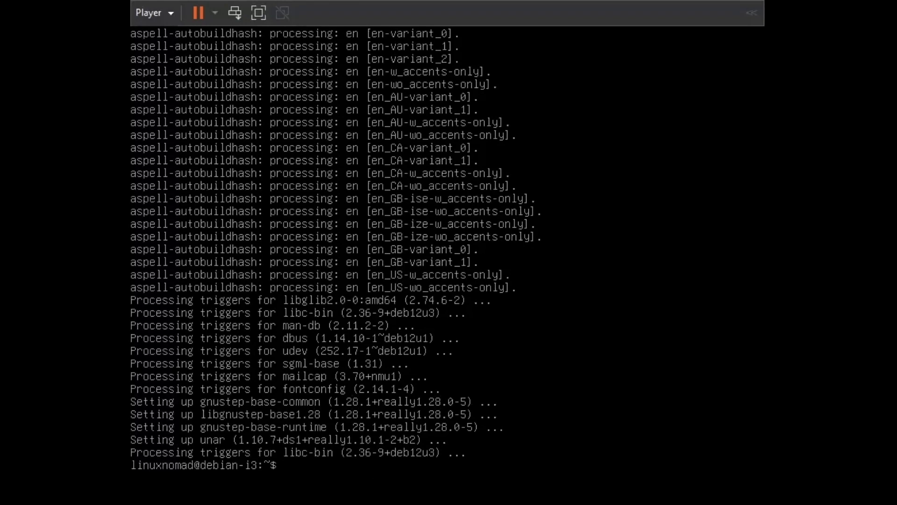
- Reboot the system with sudo and boot the Debian GNU/Linux entry from GRUB
type("sudo rebn")
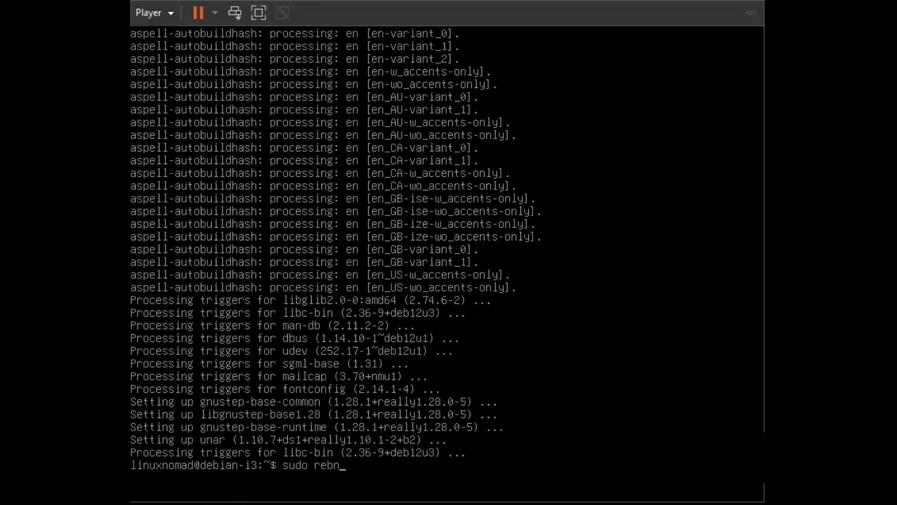
key("BackSpace")
type("oot")
key("Return")
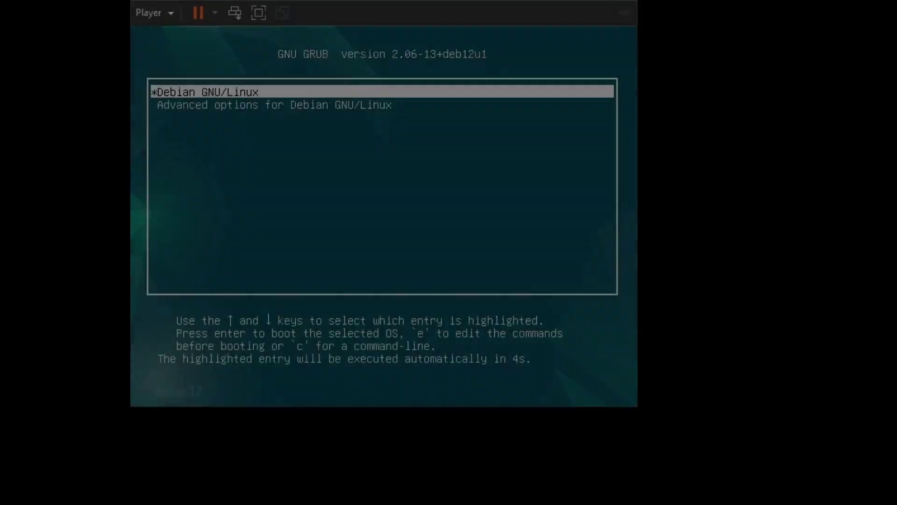
key("Return")
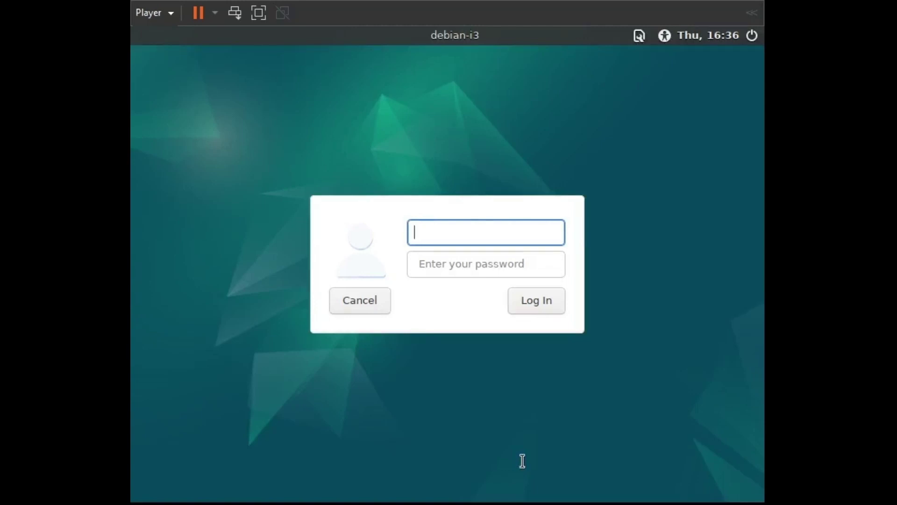
- Log in at the graphical login screen with the user's account name and password
type("linuxnomad")
key("Tab")
type("••")
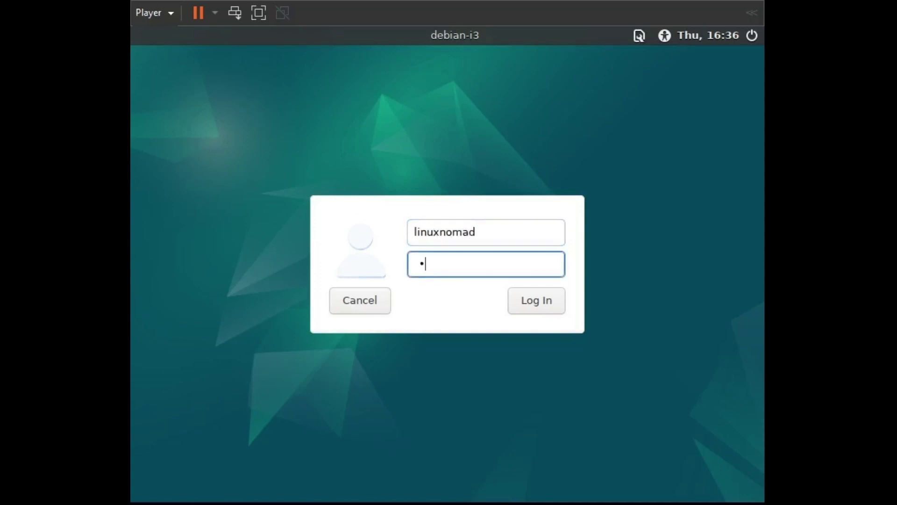
type("••••••••••••")
key("Return")
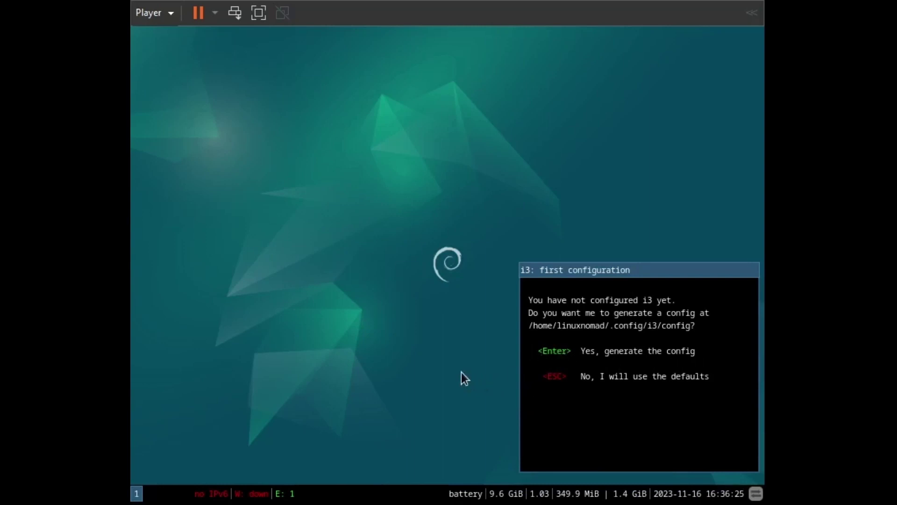
- Generate the i3 configuration file with Win as the default modifier
key("Return")
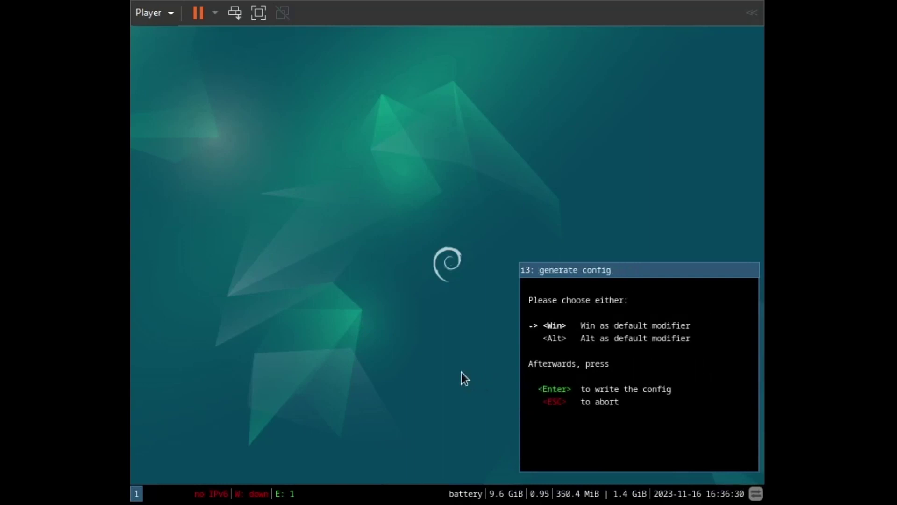
key("Down")
key("Up")
key("Down")
key("Up")
key("Return")
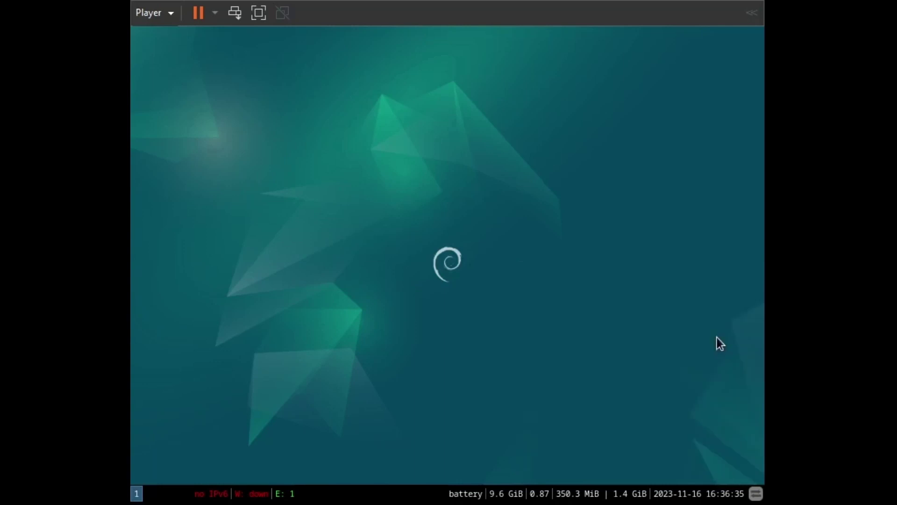